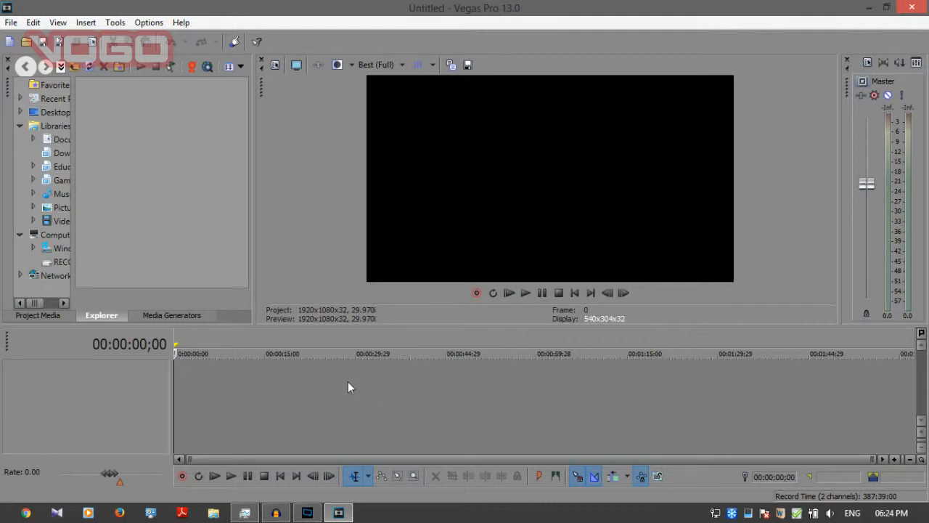
Add the 2016-01-02 MP4 recording from the desktop to the start of the empty timeline
left_click(339, 513)
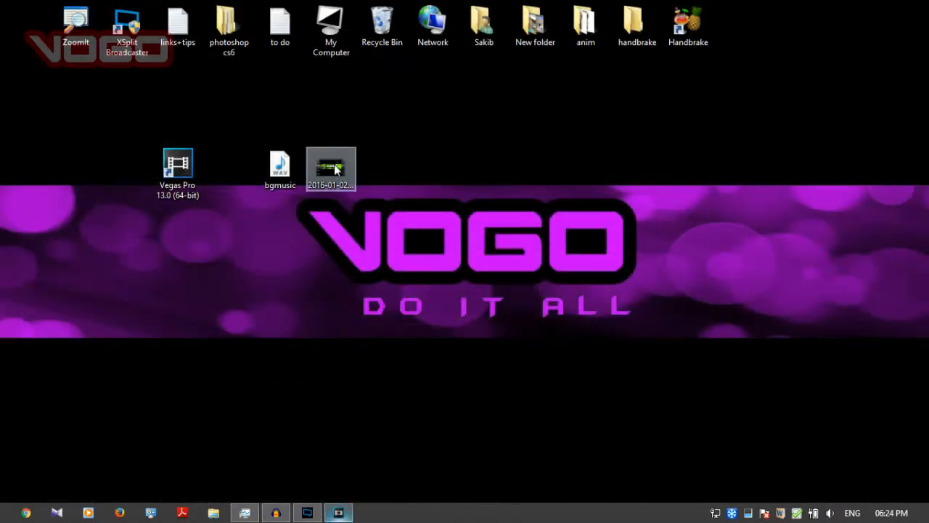
left_click(336, 170)
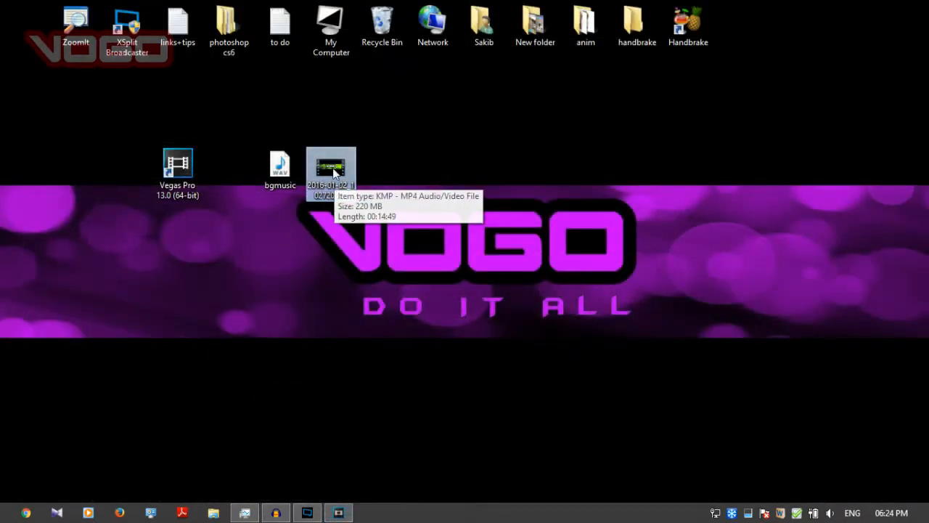
left_click_drag(335, 171, 120, 390)
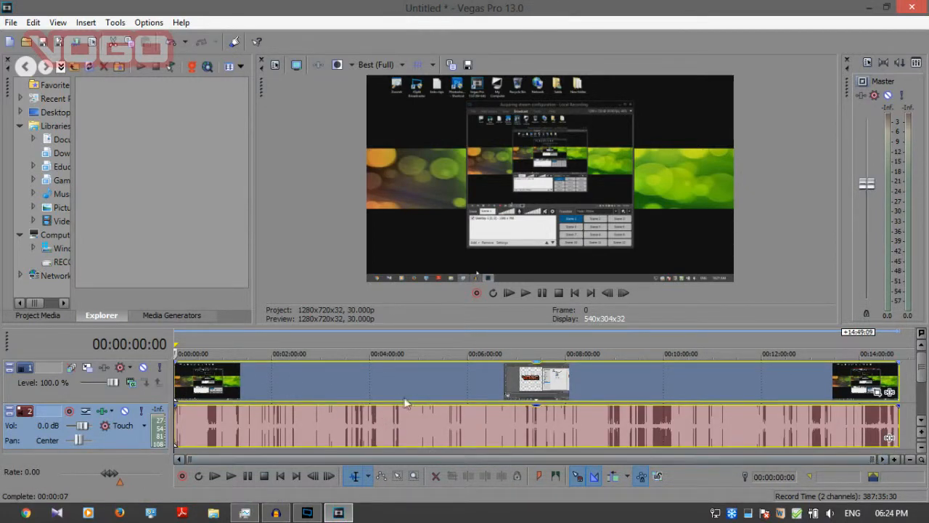
Examine the recording around the five-minute mark and inspect its audio waveform at closer timeline scales
left_click(400, 396)
left_click(426, 395)
left_click_drag(427, 355, 430, 354)
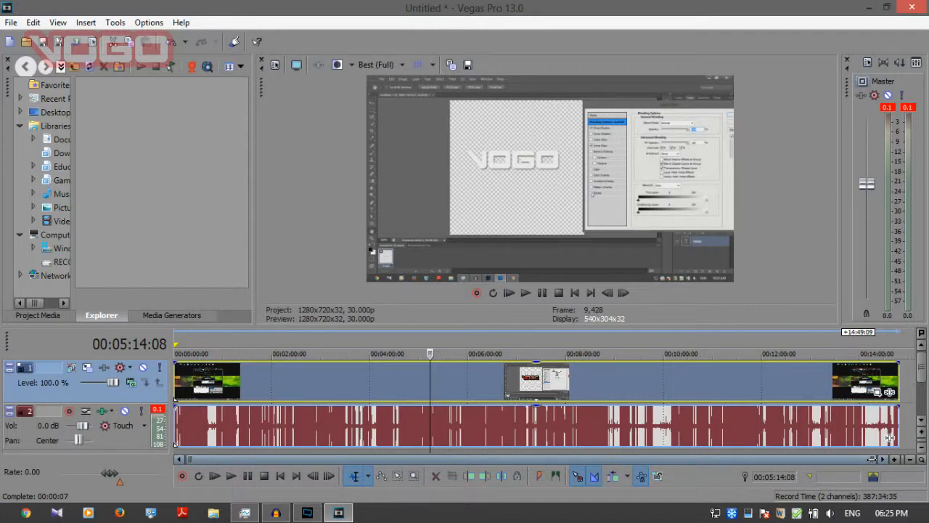
left_click_drag(872, 459, 395, 459)
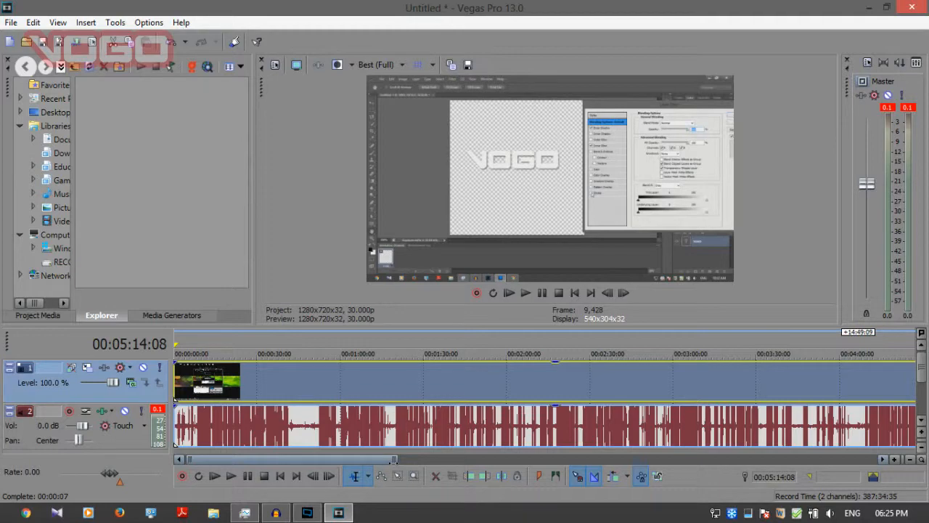
scroll(175, 444, "up", 10)
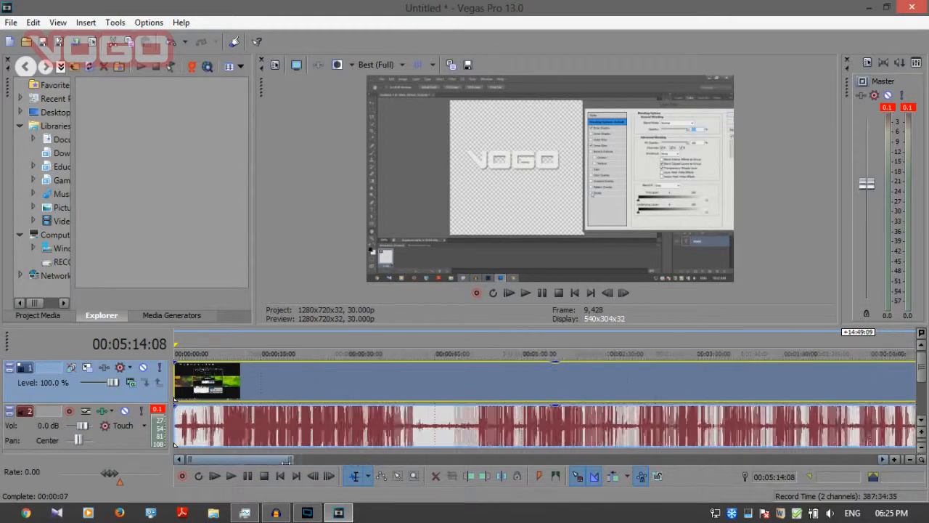
scroll(175, 445, "down", 10)
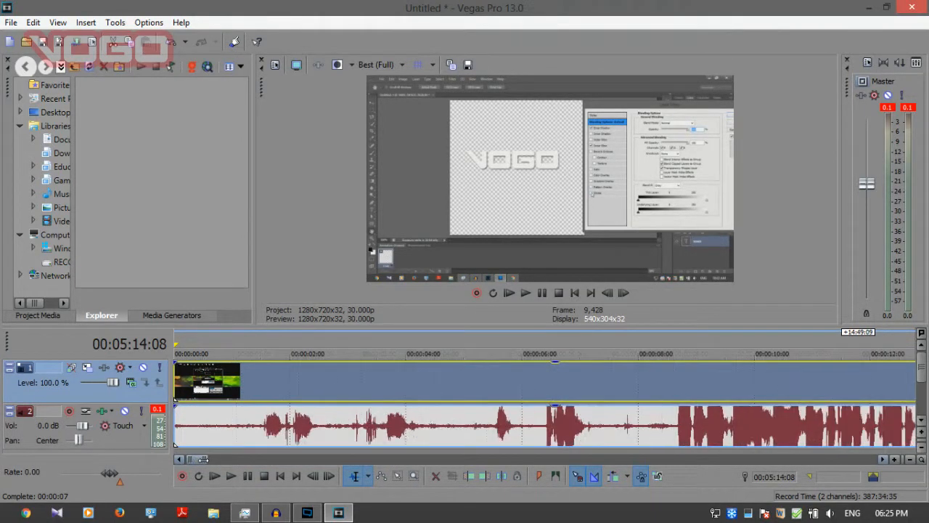
scroll(175, 444, "down", 8)
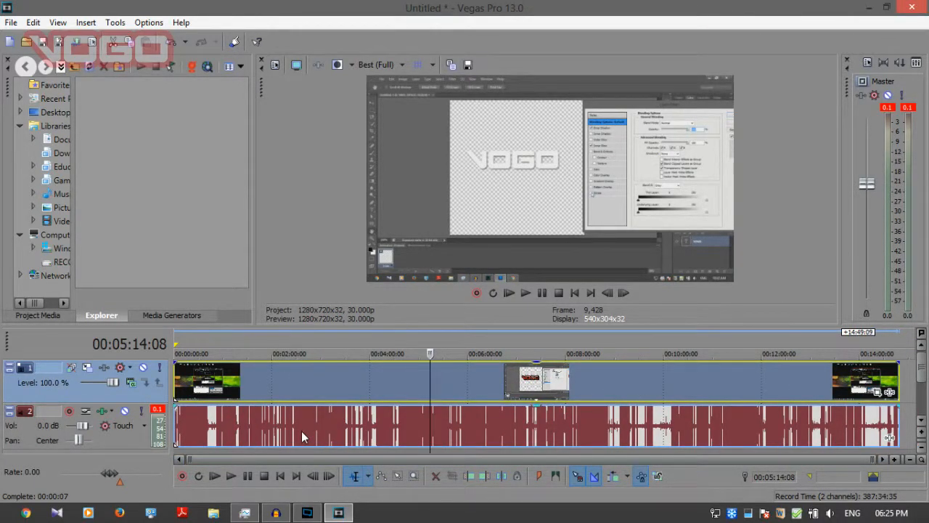
Split the recording's video and audio at 00:05:11:21
left_click(350, 363)
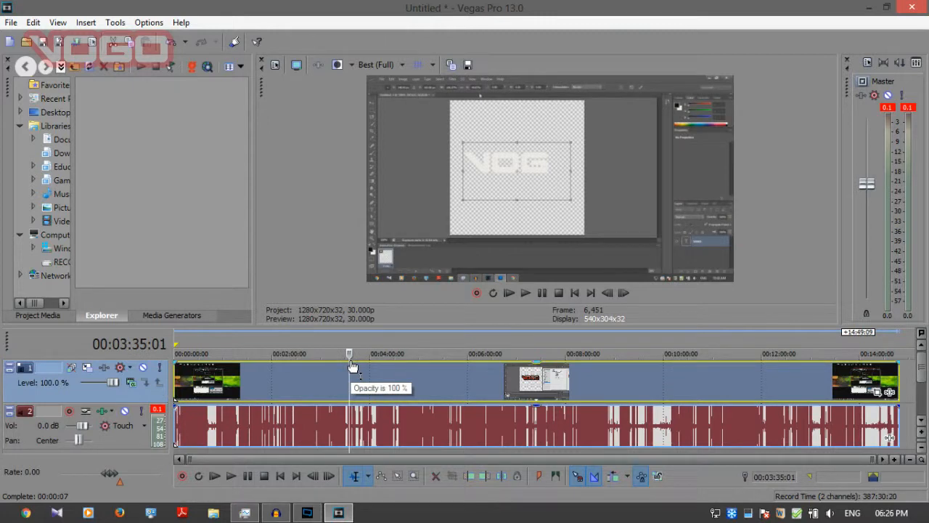
left_click(429, 401)
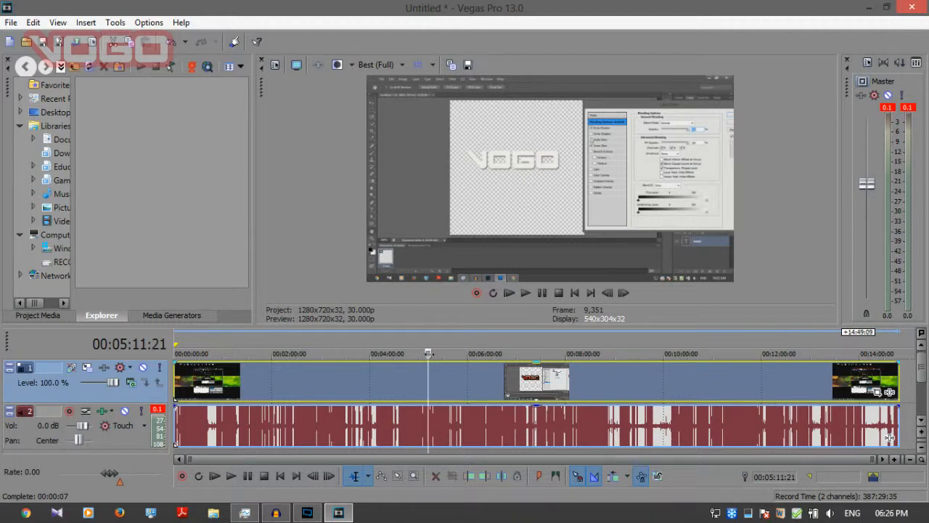
key("s")
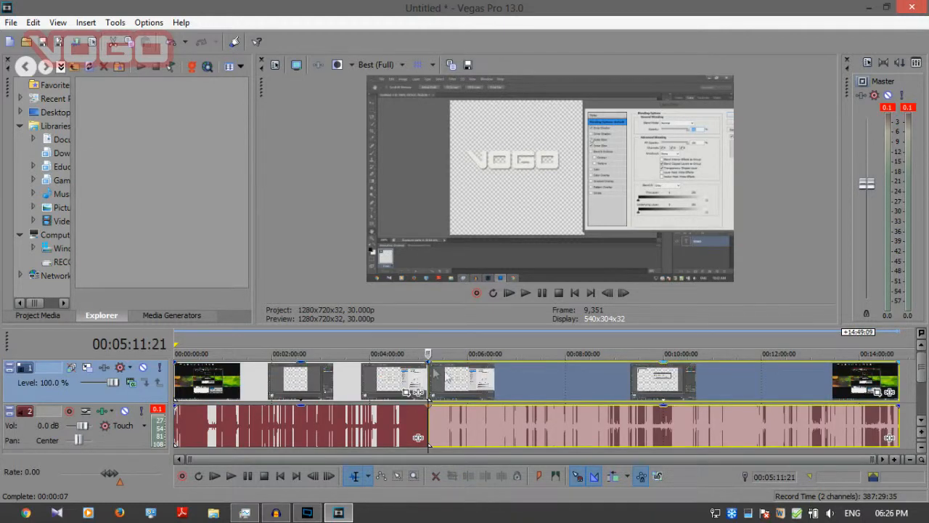
Play across the first cut and split the second segment at 00:06:20:27
mouse_move(465, 385)
left_mouse_down()
mouse_move(506, 395)
mouse_move(458, 396)
left_mouse_up()
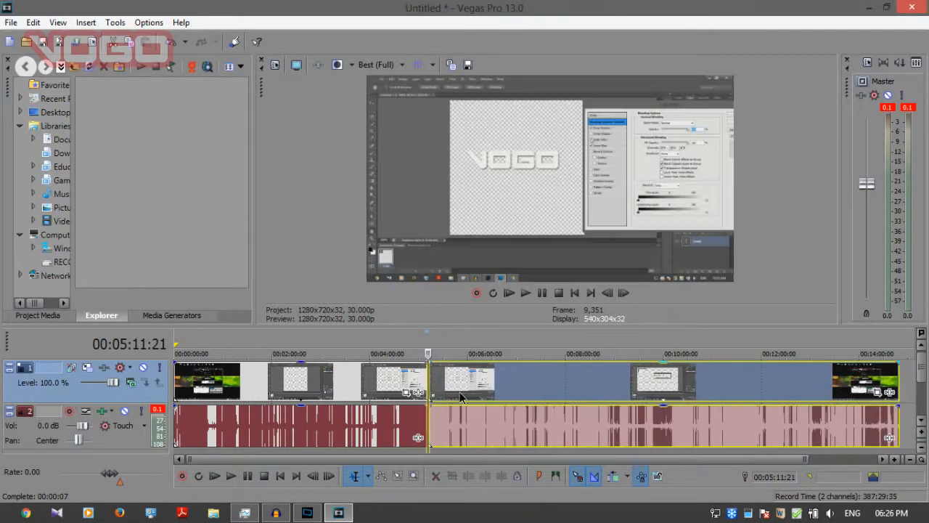
left_click(426, 353)
key("space")
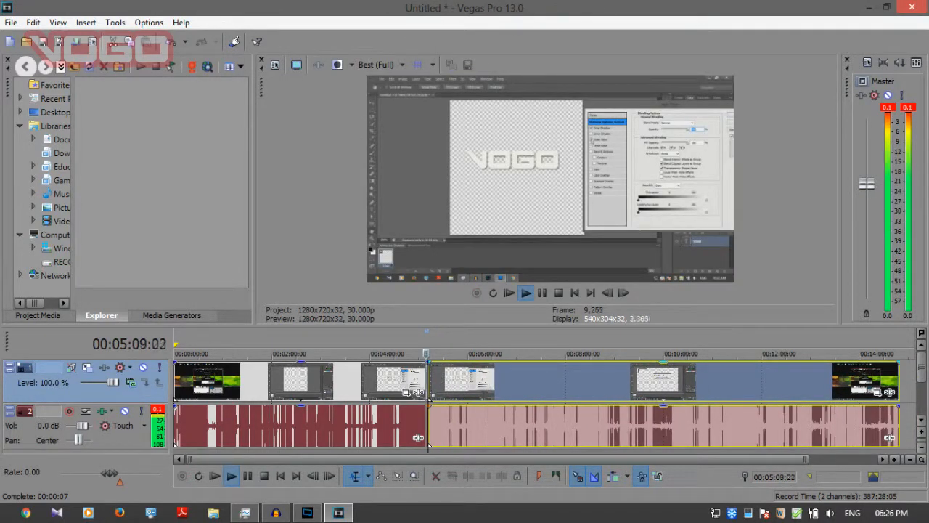
key("Return")
left_click(484, 381)
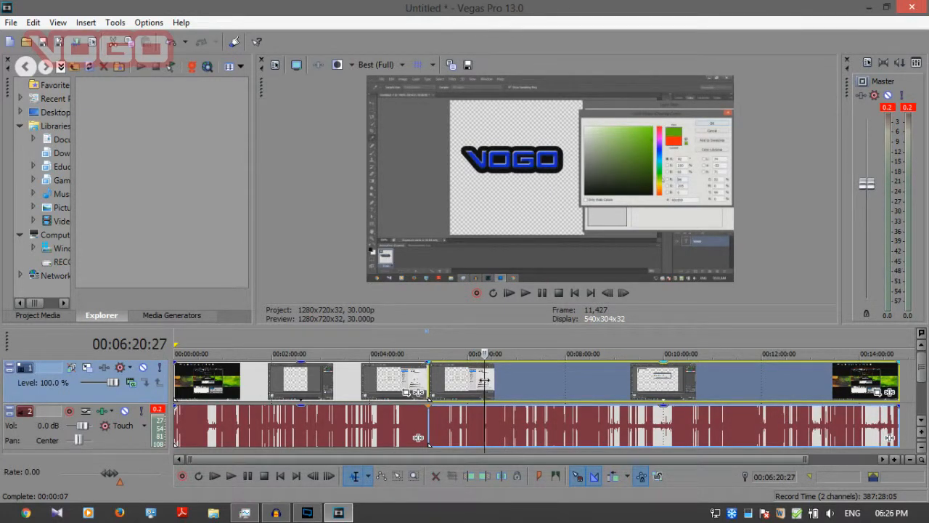
key("s")
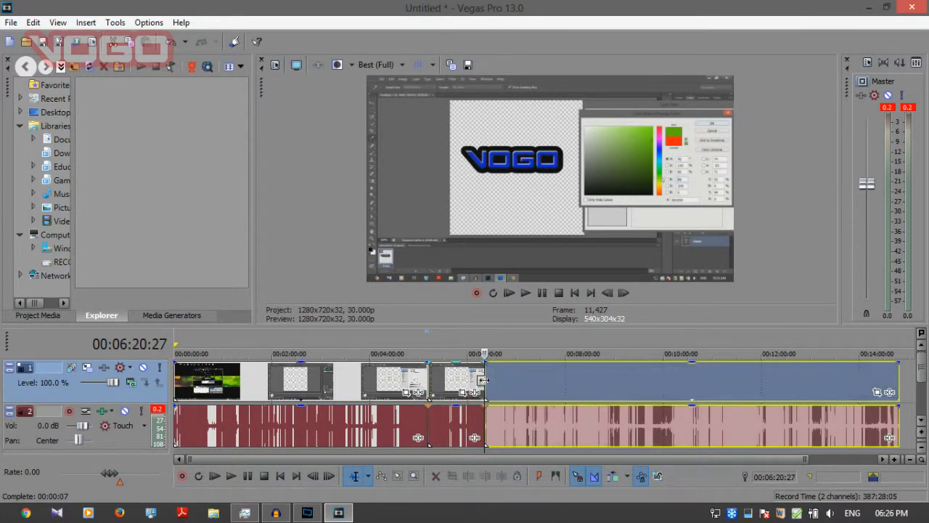
Delete the middle segment between the two cuts and move the last segment back against the end of the first
left_click_drag(501, 382, 556, 392)
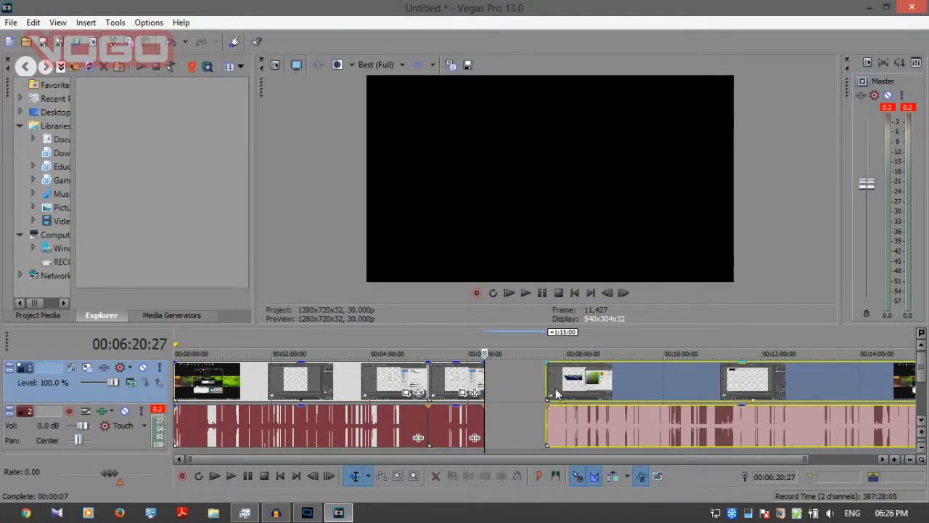
left_click_drag(473, 392, 497, 393)
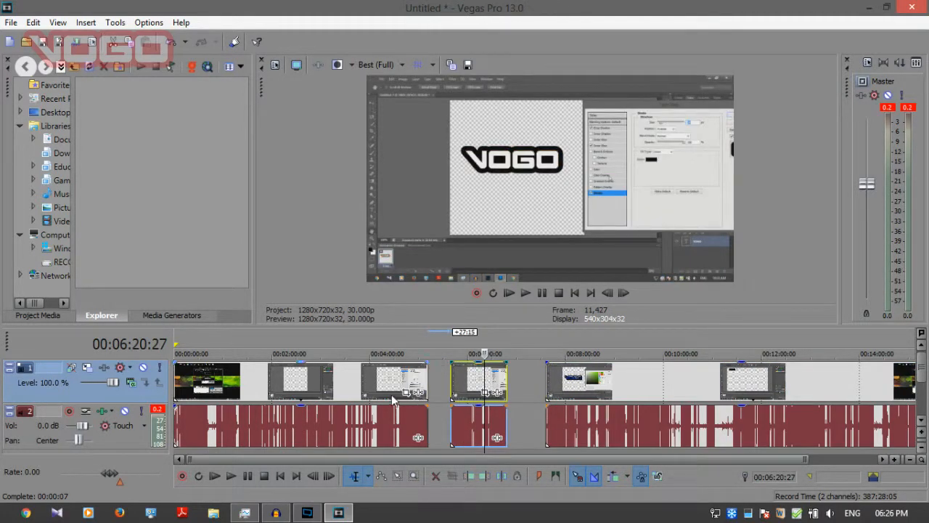
left_click(467, 383)
key("Delete")
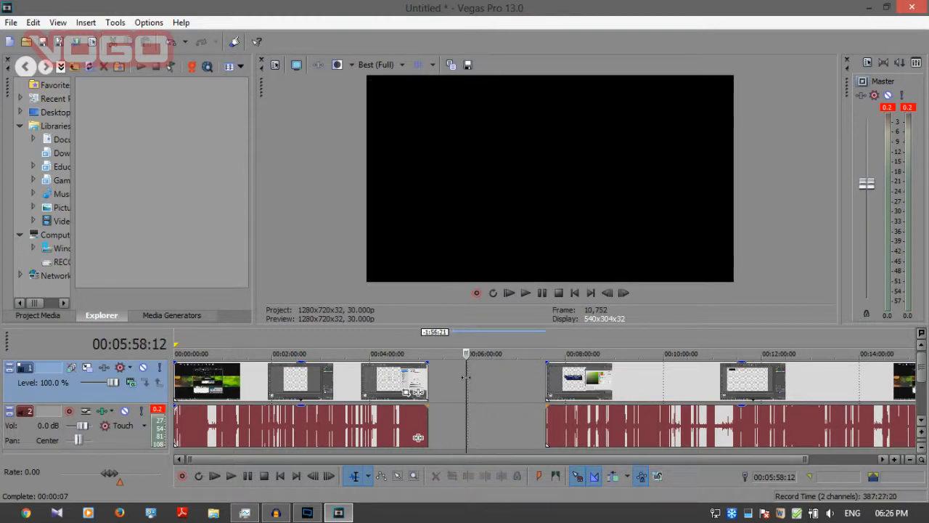
left_click_drag(593, 385, 477, 390)
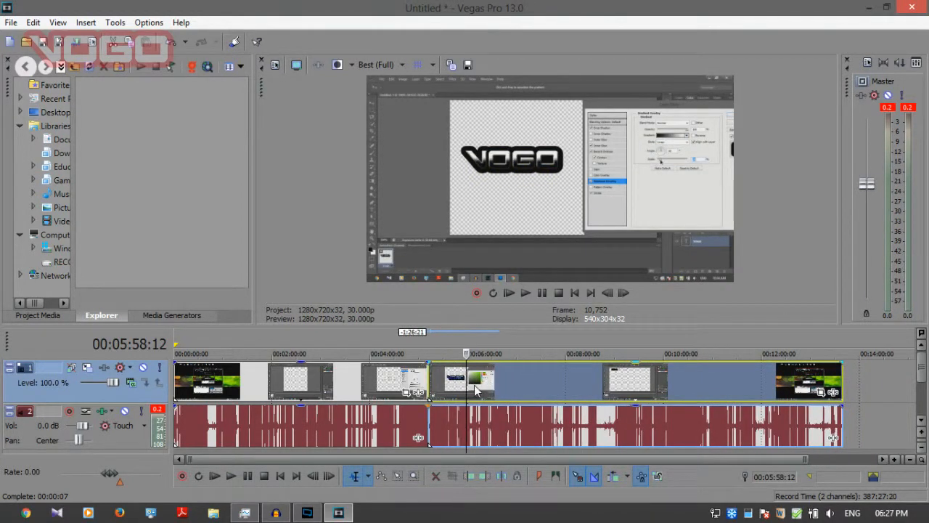
left_click(417, 377)
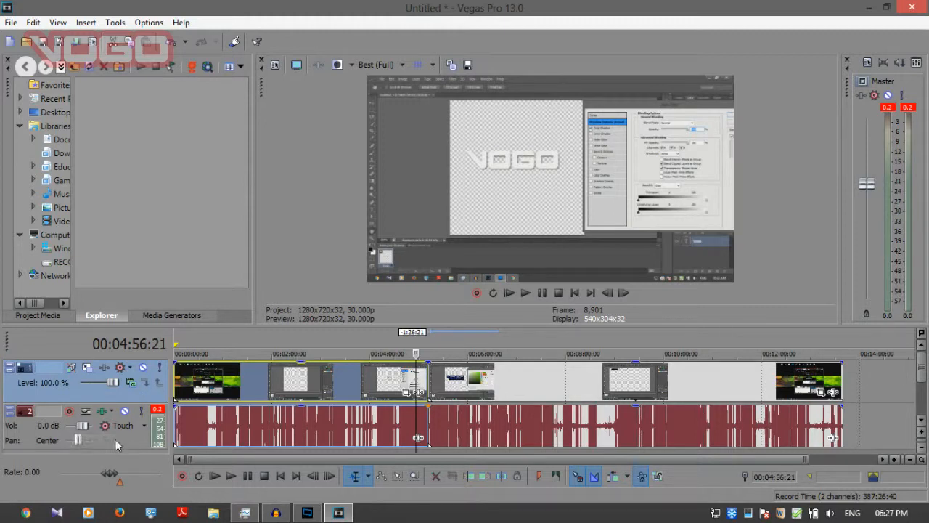
right_click(111, 437)
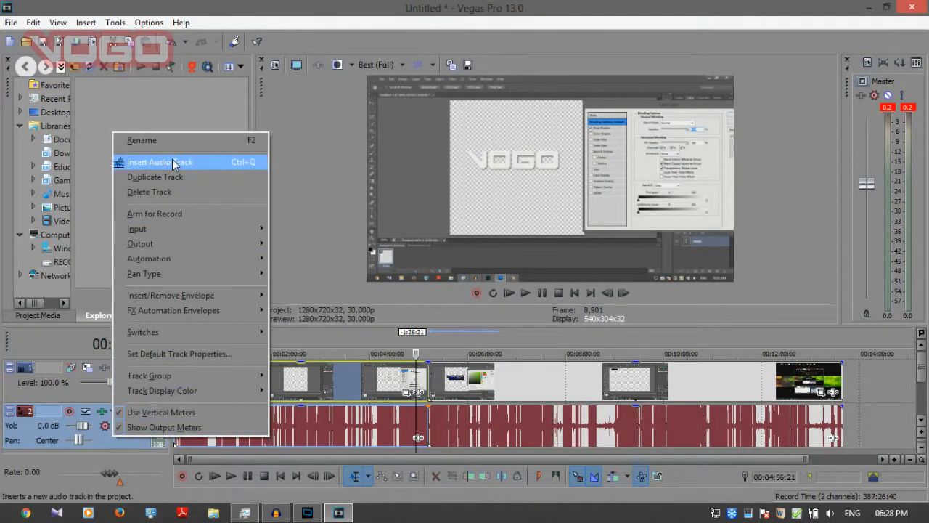
left_click(80, 395)
right_click(80, 395)
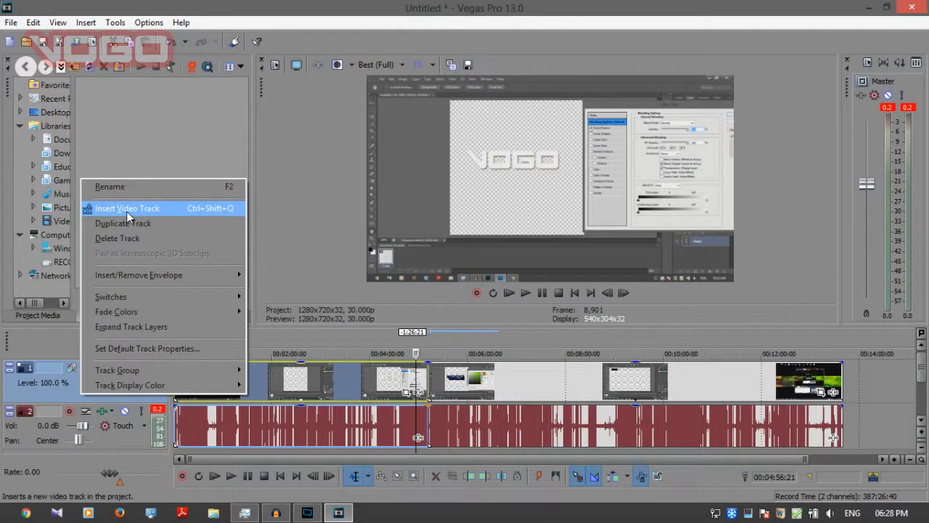
left_click(320, 214)
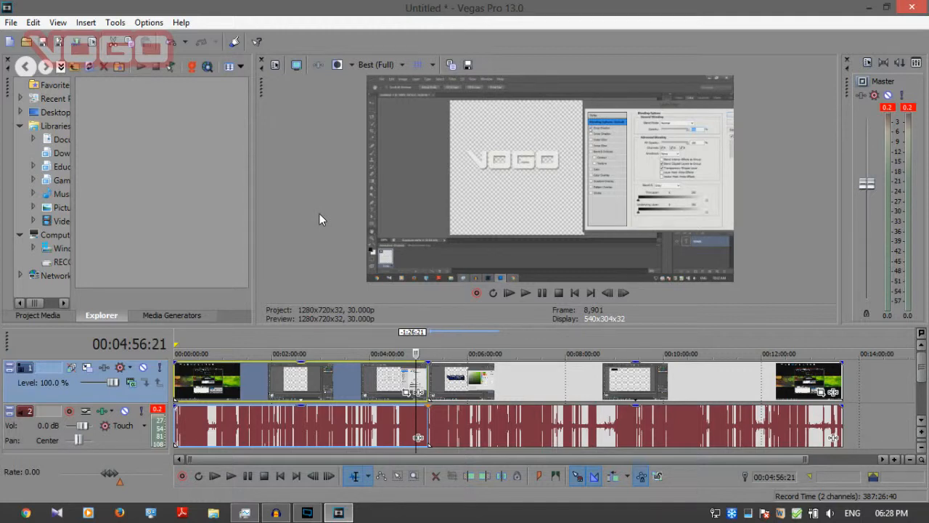
Insert a new audio track below the recording's audio track
left_click(922, 400)
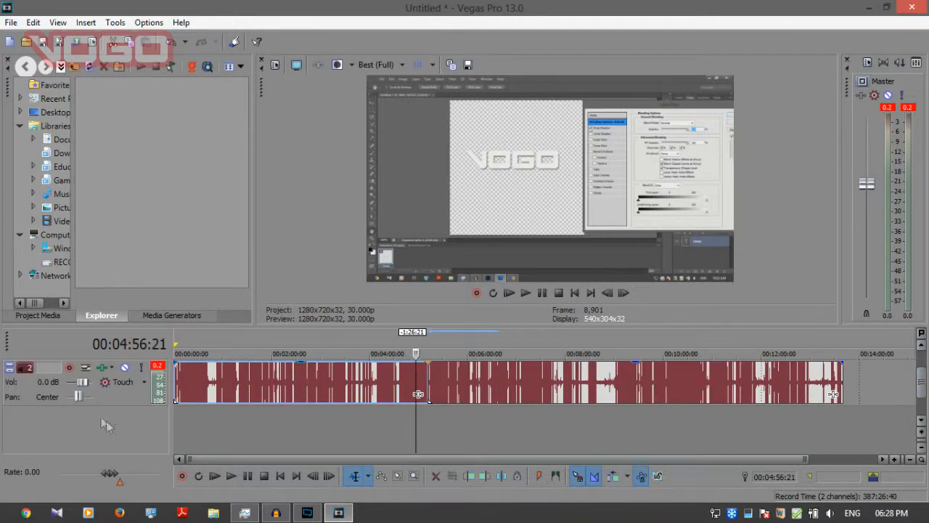
right_click(71, 418)
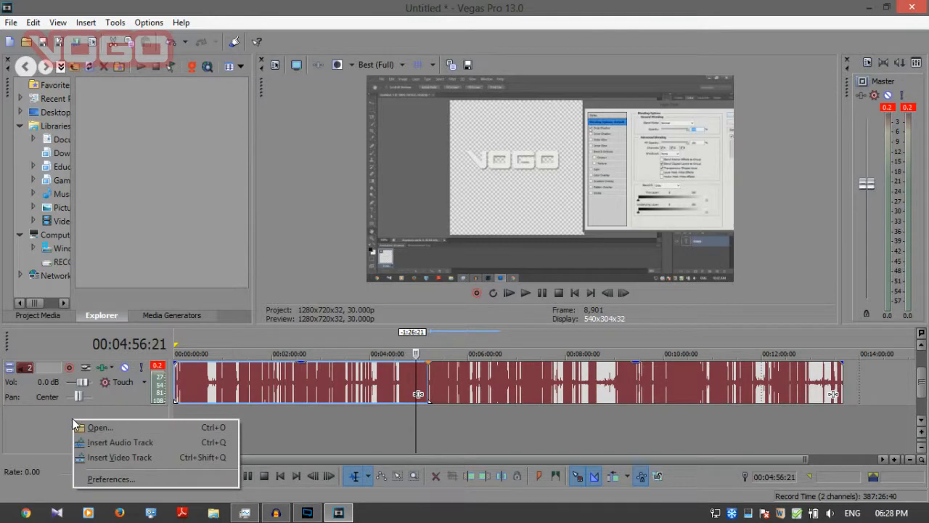
left_click(135, 448)
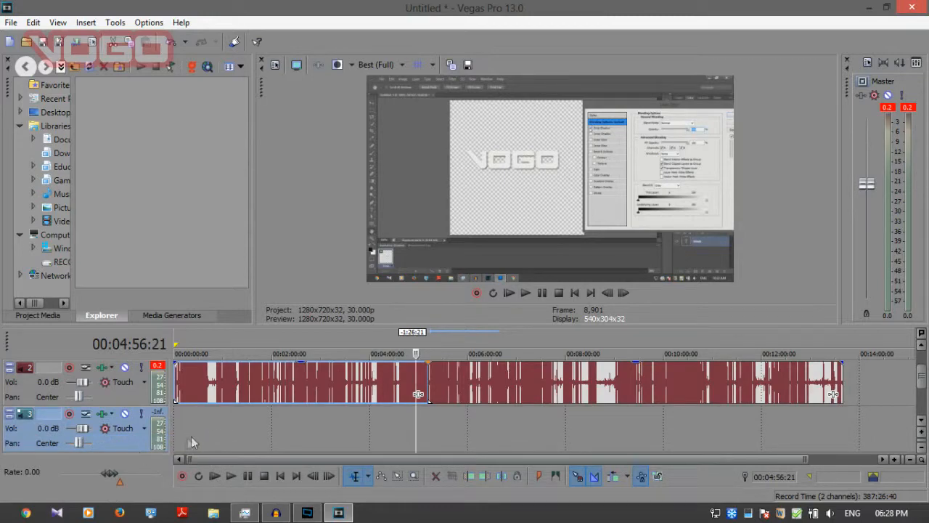
Add the bgmusic WAV file from the desktop to the start of the new audio track
left_click(339, 513)
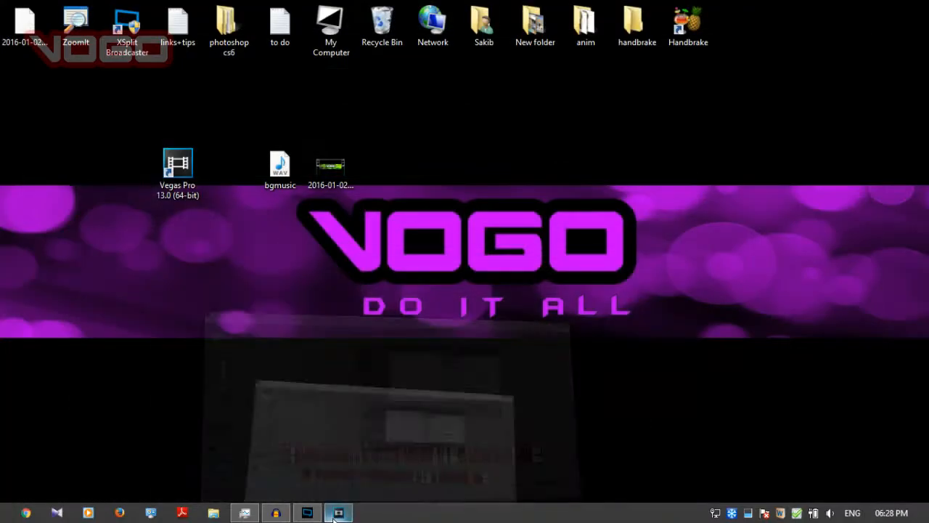
left_click(279, 172)
left_click_drag(279, 173, 334, 464)
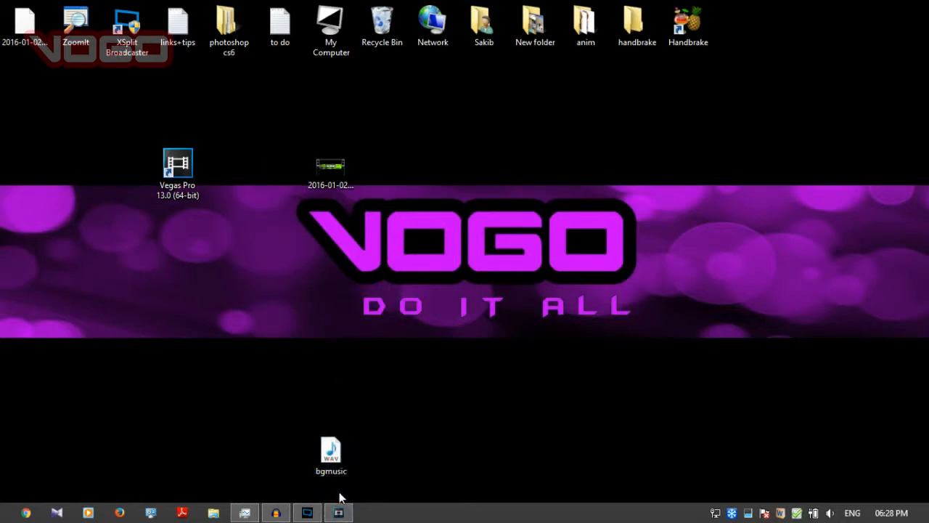
left_click(336, 448)
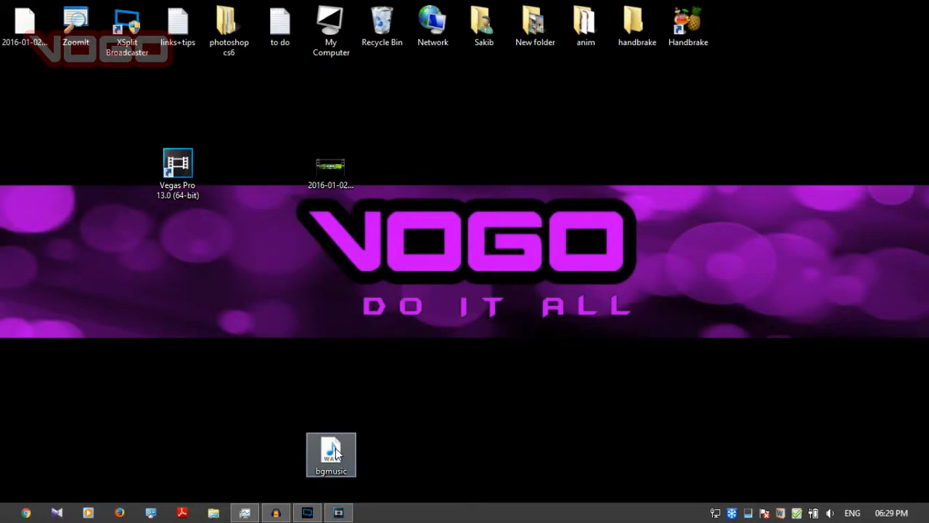
left_click_drag(336, 448, 208, 428)
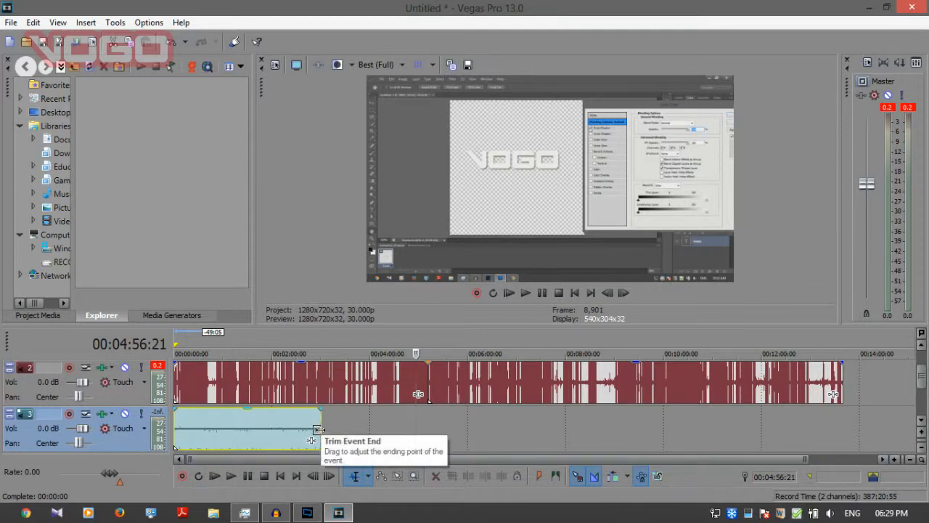
Extend the background music to the end of the recording and lower its track volume to -14.9 dB
left_click_drag(318, 426, 843, 425)
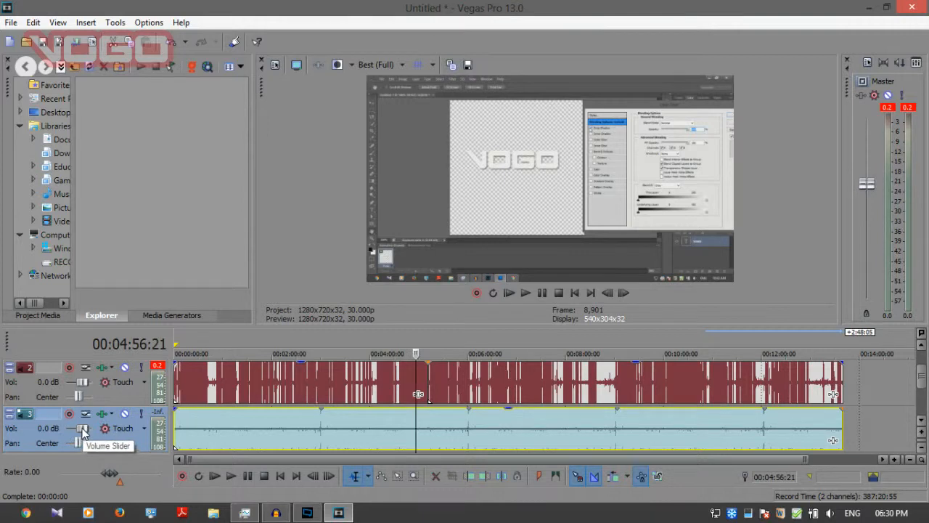
left_click_drag(82, 429, 73, 428)
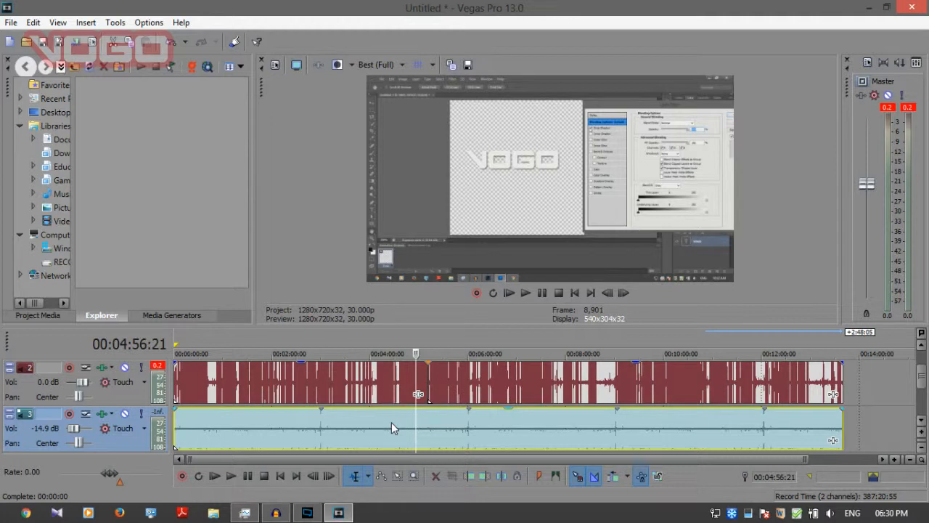
left_click(126, 417)
left_click(126, 416)
left_click(126, 416)
left_click(126, 415)
Insert a new video track above the recording's video track
left_click_drag(923, 379, 923, 399)
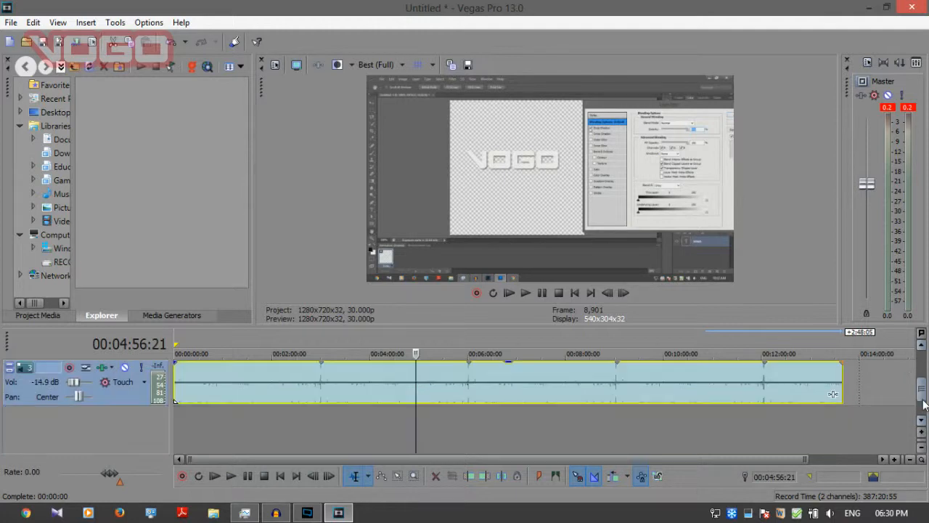
right_click(101, 426)
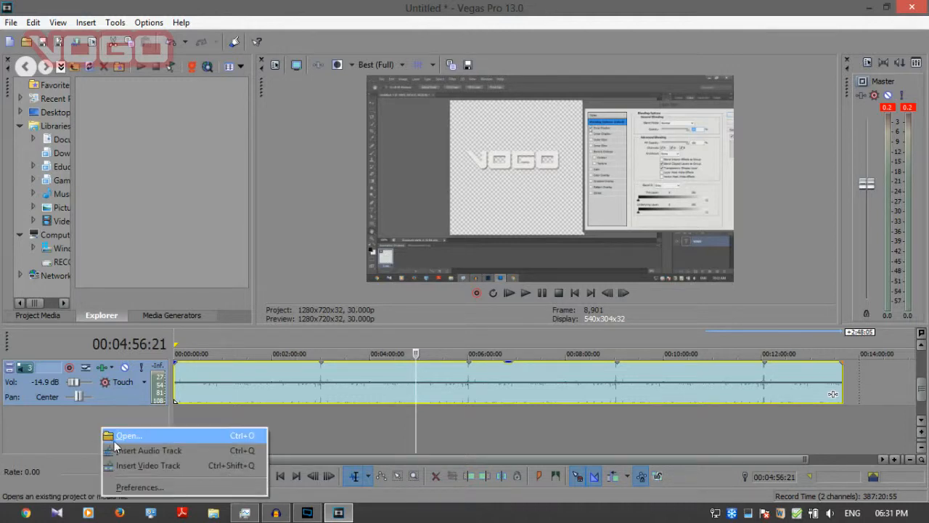
left_click(145, 465)
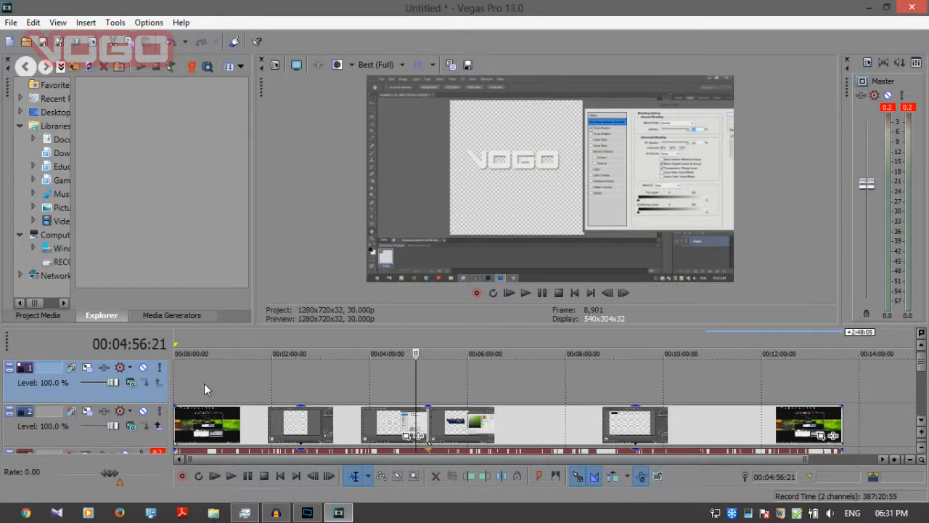
Insert a text media event with the default sample text on the empty upper video track
scroll(288, 387, "up", 2)
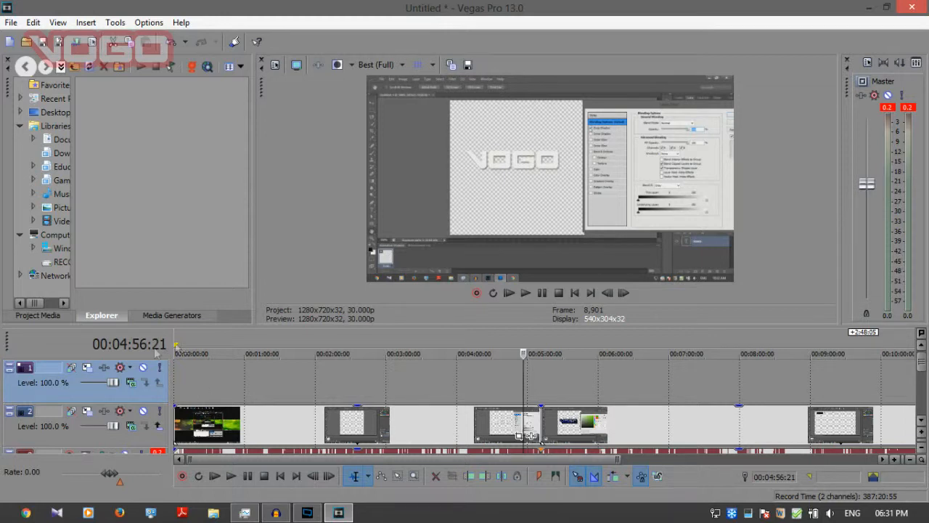
right_click(209, 390)
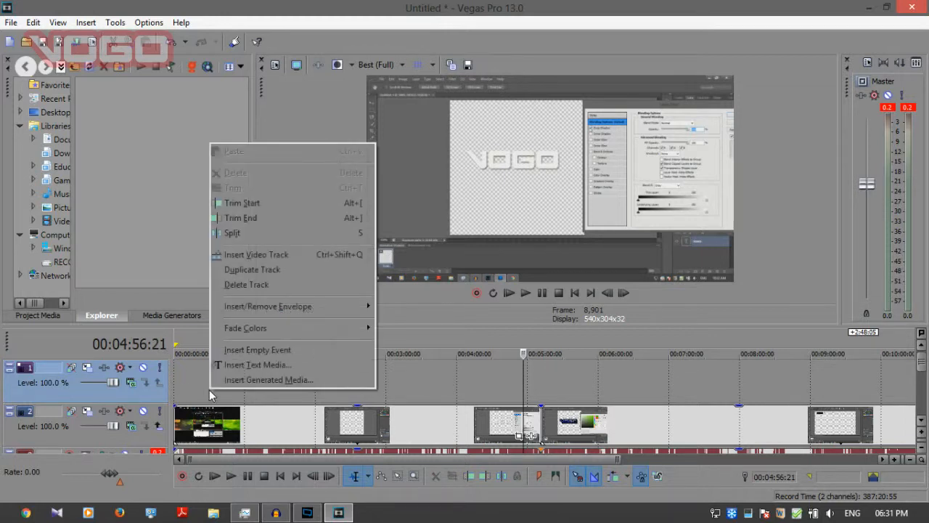
left_click(257, 369)
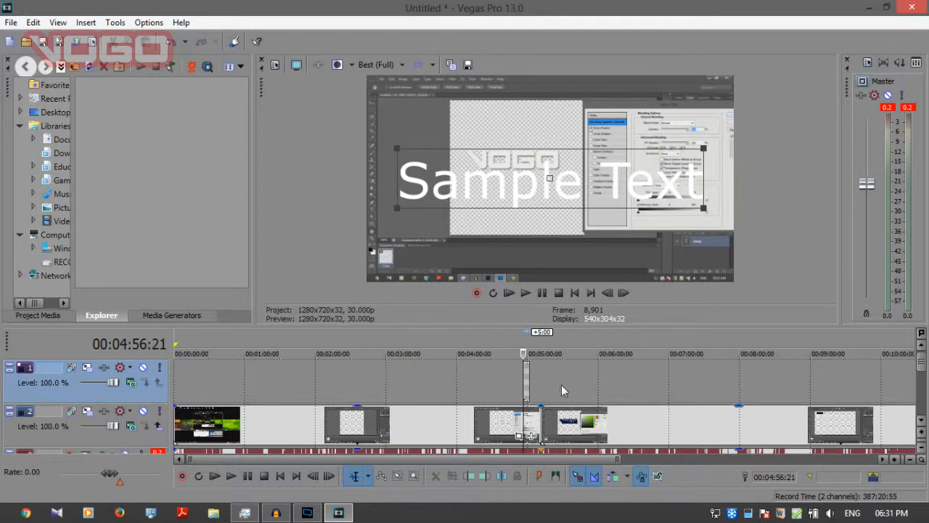
Position the text event at the timeline's start and adjust its length to about 4 minutes
left_click_drag(530, 381, 680, 378)
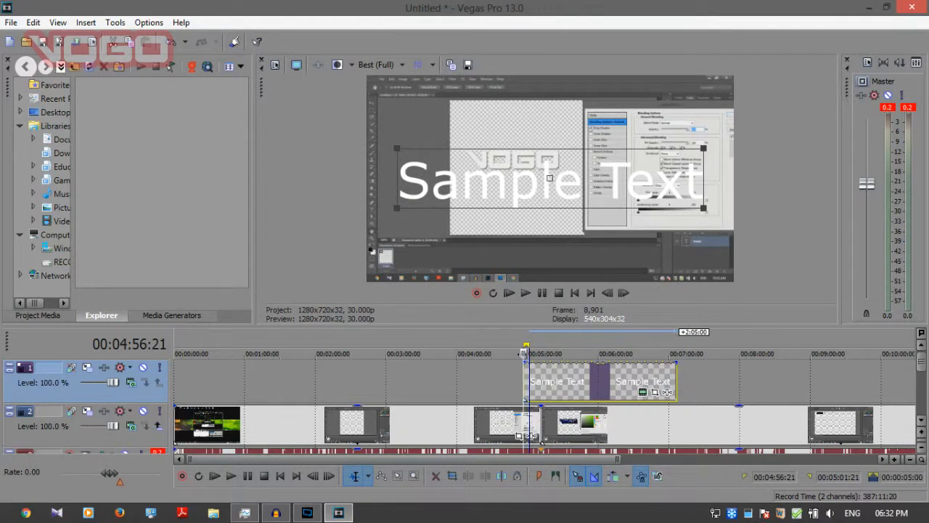
left_click_drag(513, 384, 214, 384)
left_click_drag(326, 376, 738, 365)
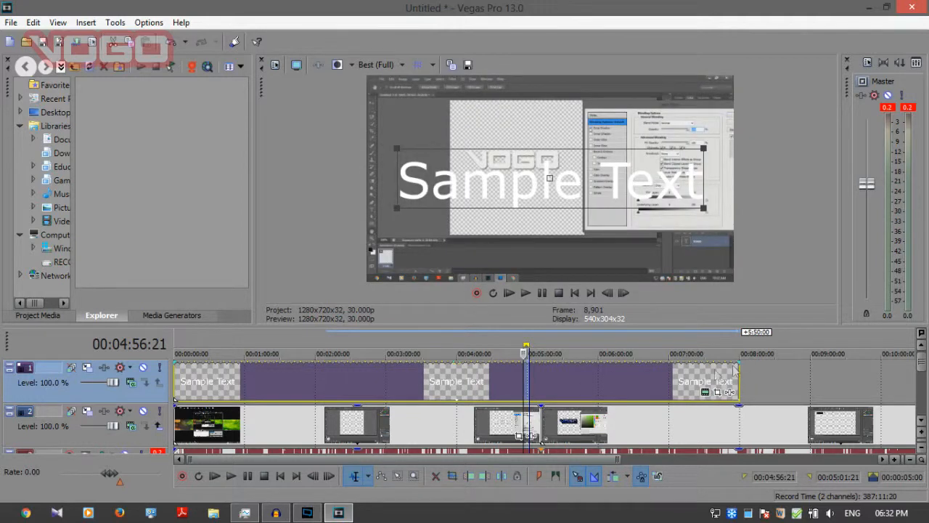
left_click_drag(739, 385, 458, 391)
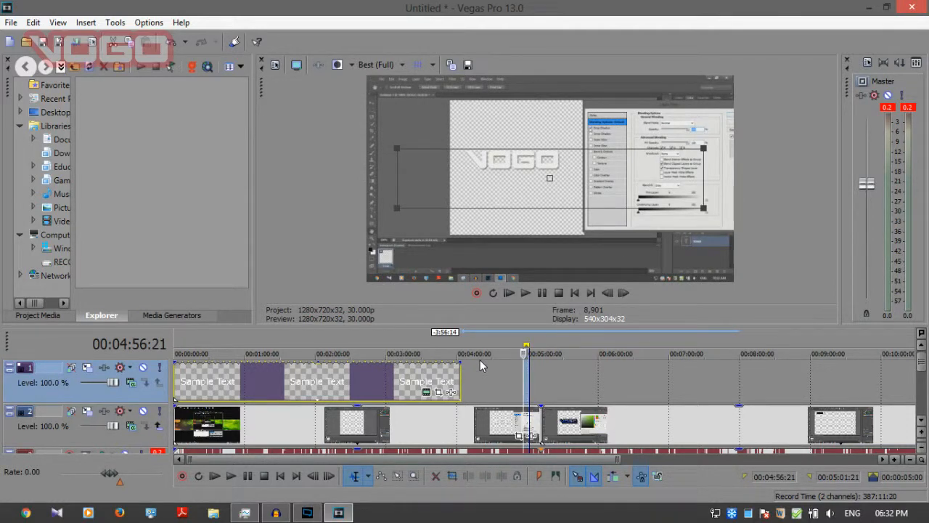
Replace the text event's sample text with "xgfxffg" in its generated media settings
right_click(301, 372)
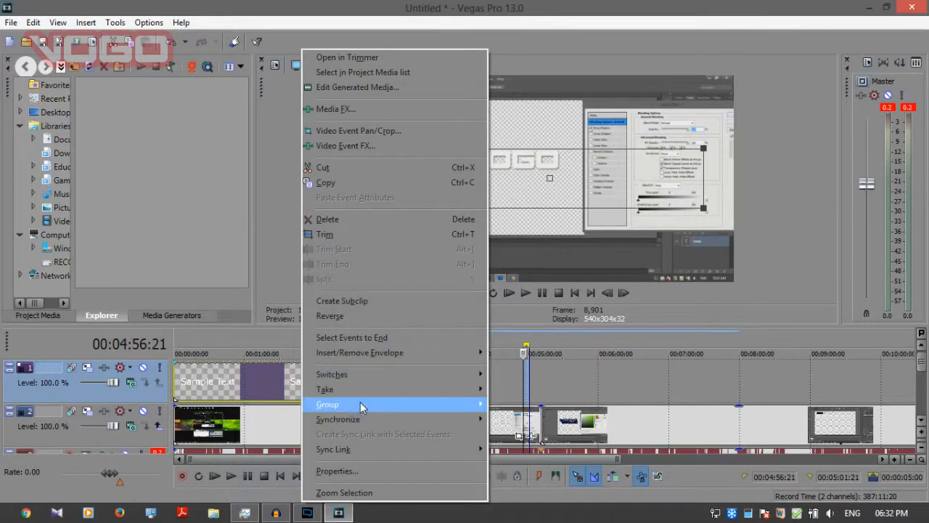
left_click(366, 89)
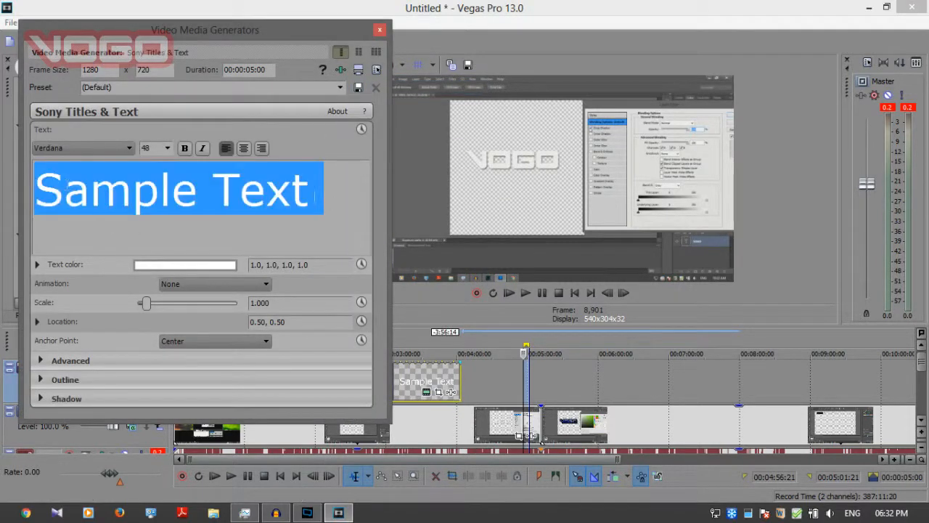
type("xgfxffg")
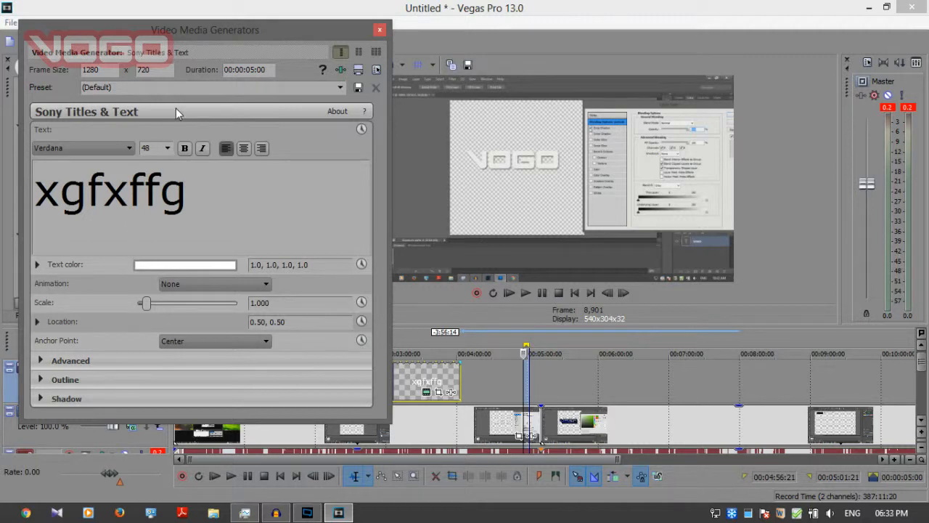
Change the font of the title text to Vrinda and close the generator settings
left_click(116, 146)
left_click(106, 273)
left_click_drag(228, 201, 1, 245)
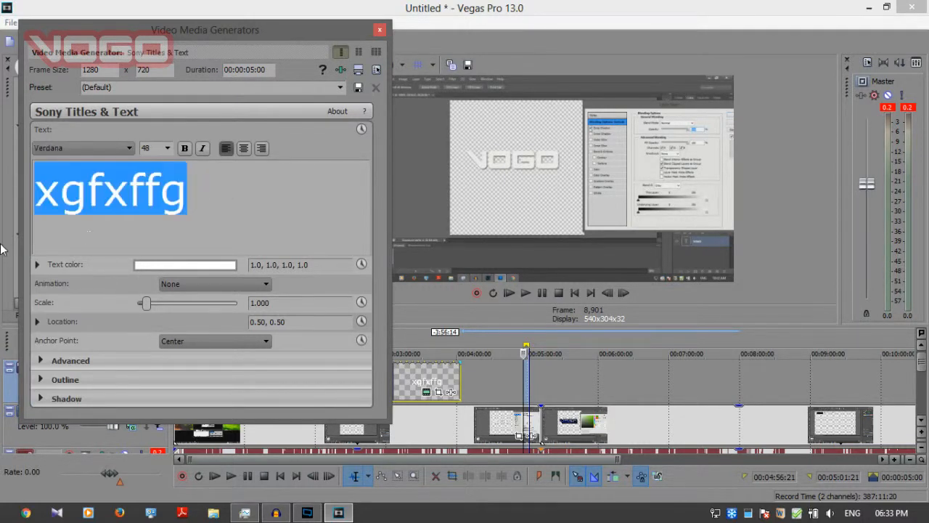
scroll(129, 148, "down", 2)
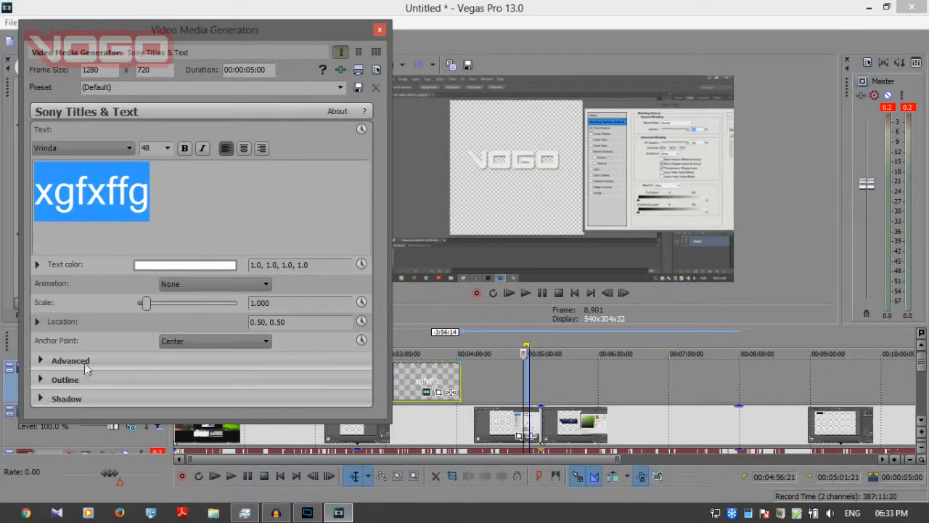
left_click(377, 31)
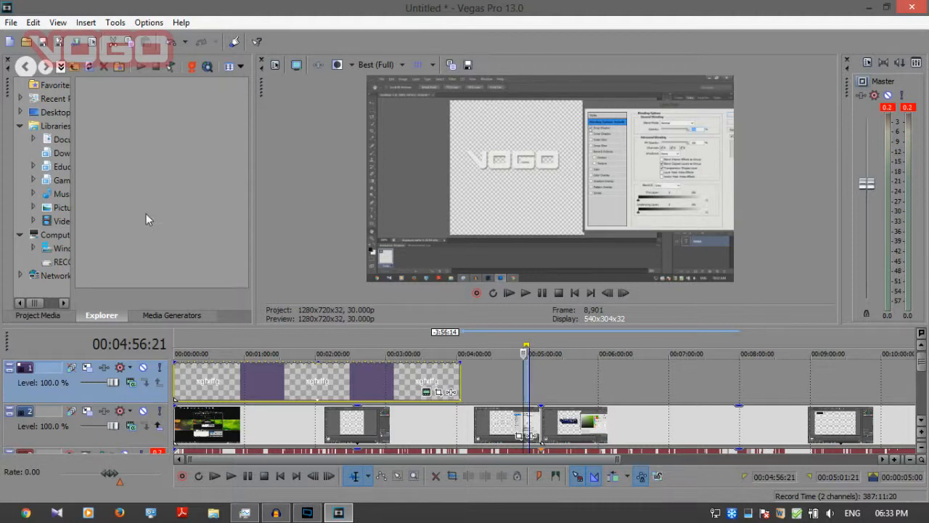
Render the project as Untitled.mp4 to the Documents folder using the Sony AVC/MVC Internet 1280x720-30p template, with loop-region-only rendering off
left_click(11, 22)
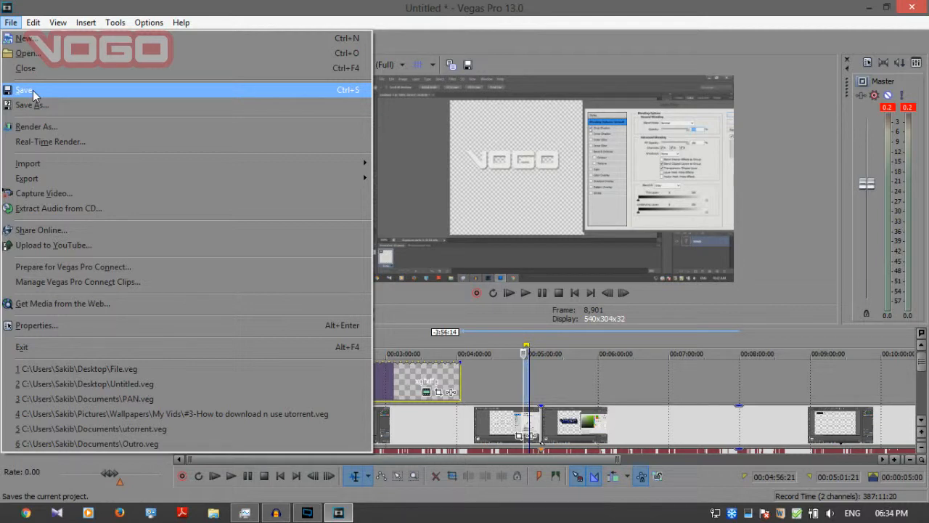
left_click(56, 128)
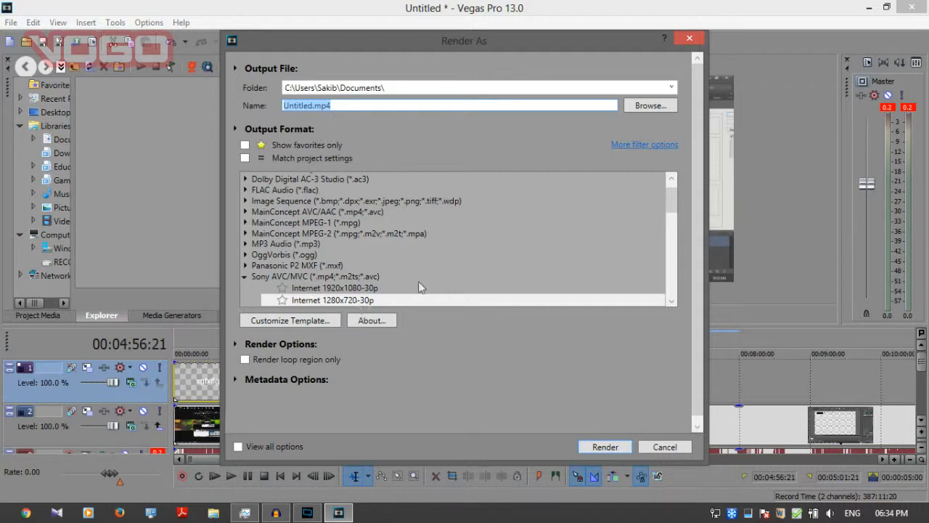
mouse_move(670, 207)
left_mouse_down()
mouse_move(673, 238)
mouse_move(672, 219)
left_mouse_up()
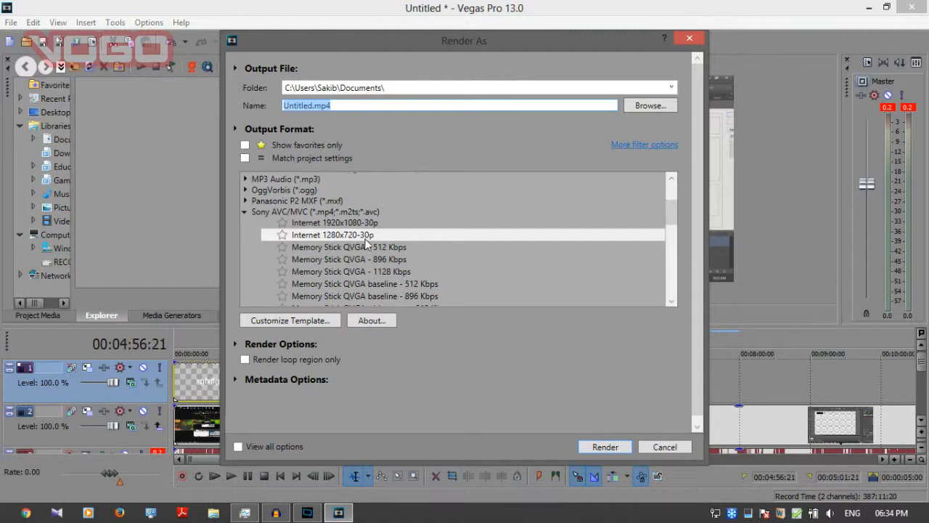
mouse_move(676, 214)
left_mouse_down()
mouse_move(676, 196)
mouse_move(676, 212)
left_mouse_up()
left_click(303, 186)
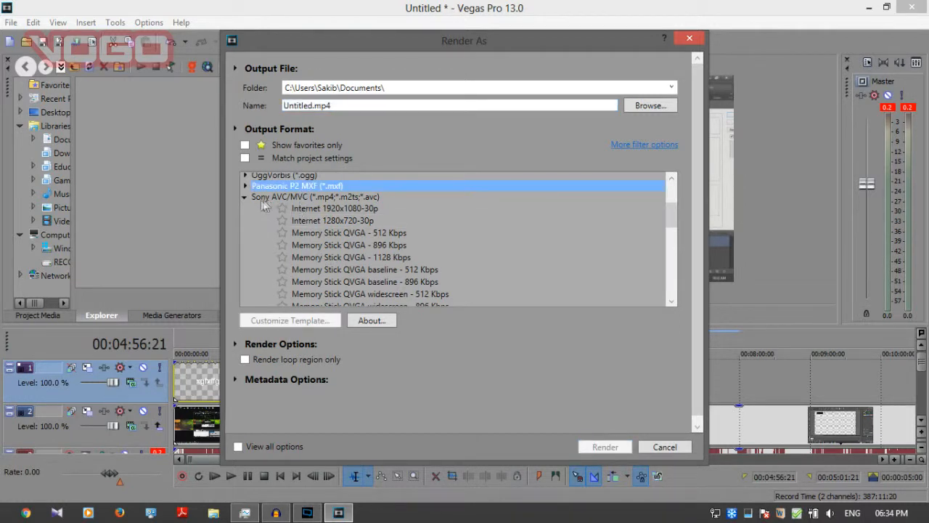
left_click(312, 221)
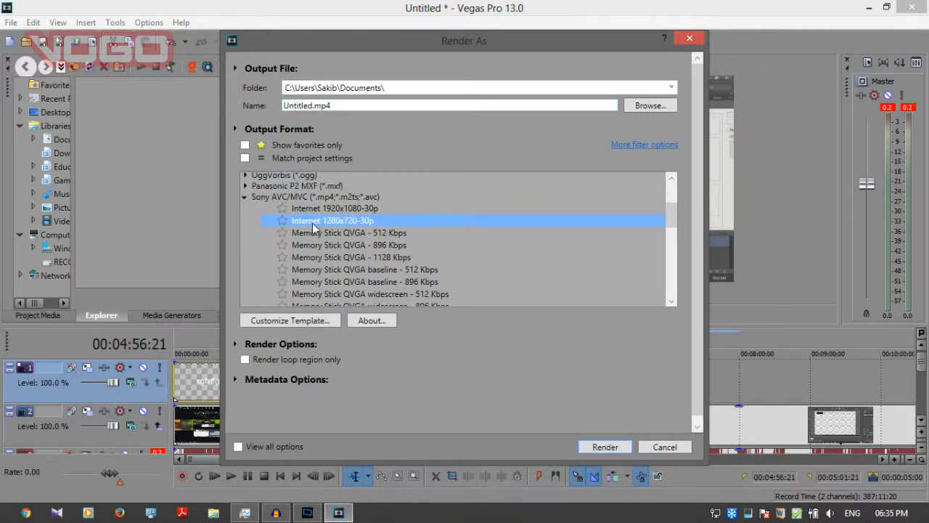
left_click(246, 360)
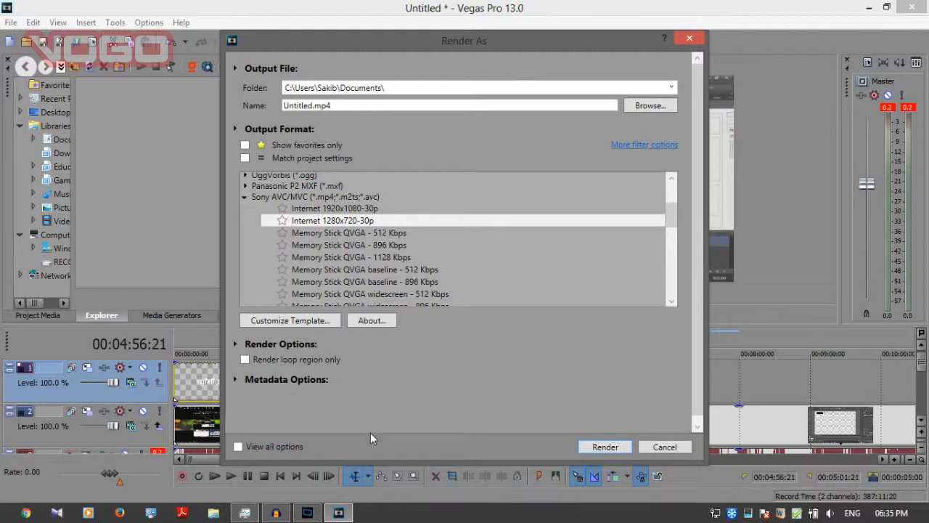
left_click(605, 447)
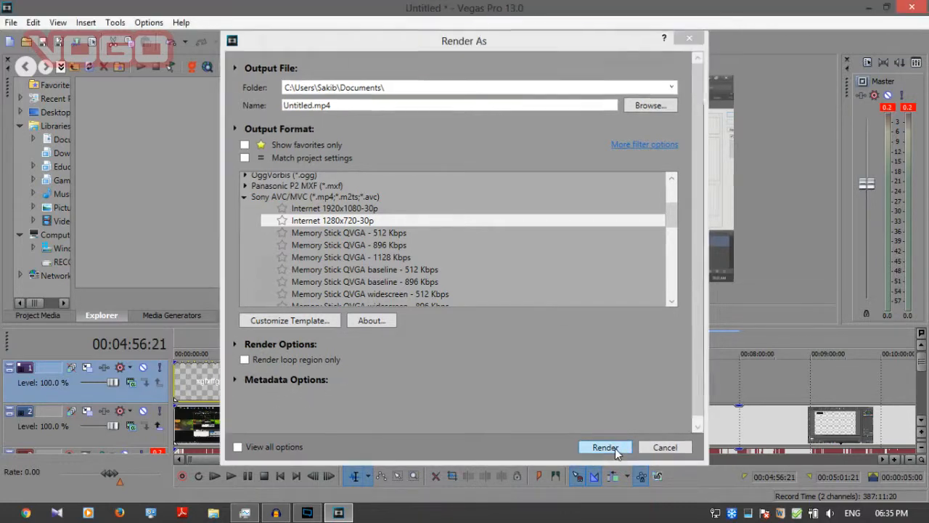